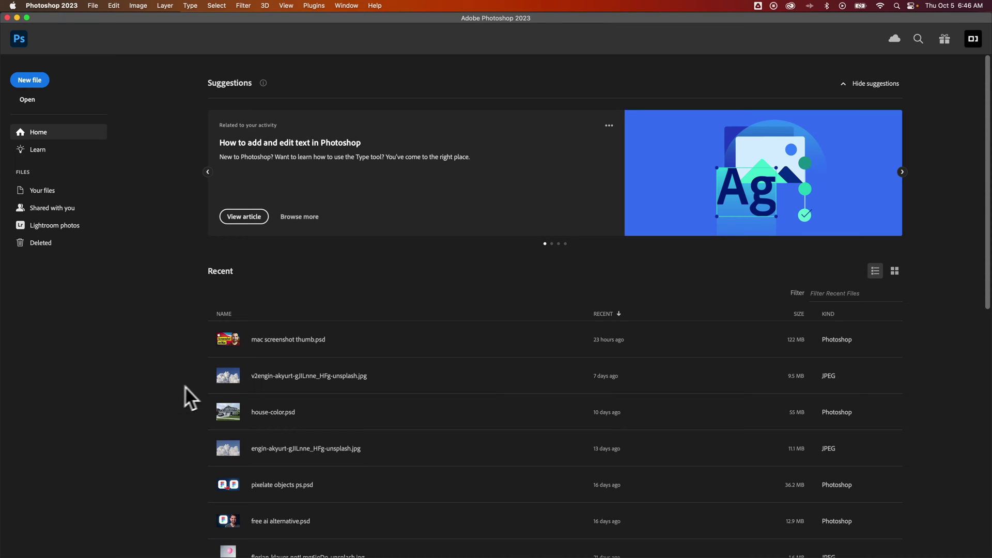
- Set up a new 5 × 7 inch document at 300 ppi, keeping RGB Color
{"action": "left_click", "coordinate": [40, 80]}
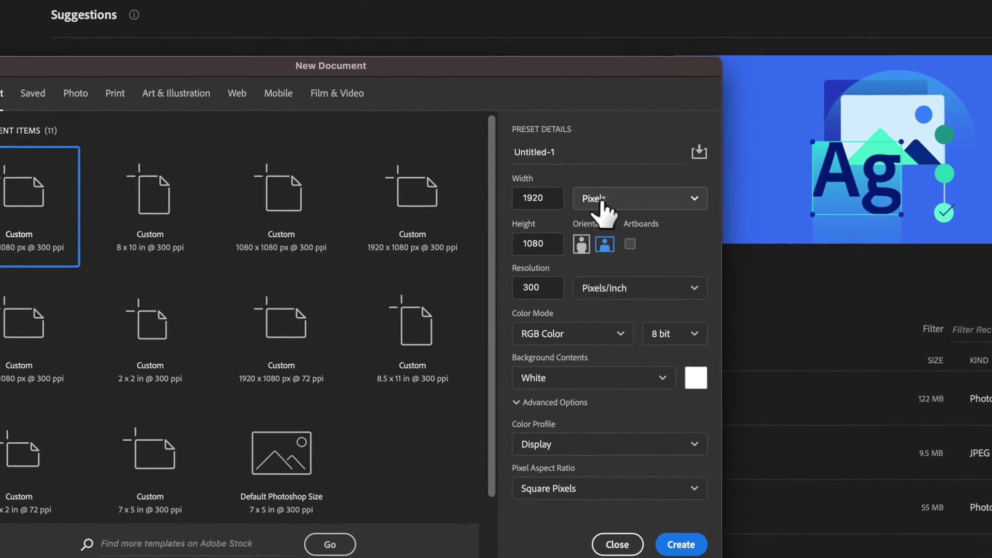
{"action": "left_click", "coordinate": [603, 203]}
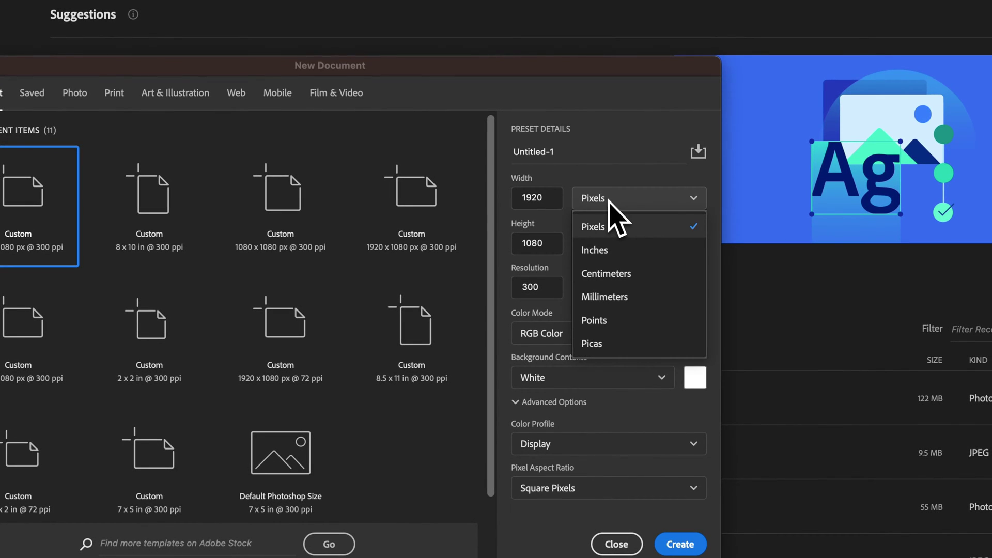
{"action": "left_click", "coordinate": [594, 250]}
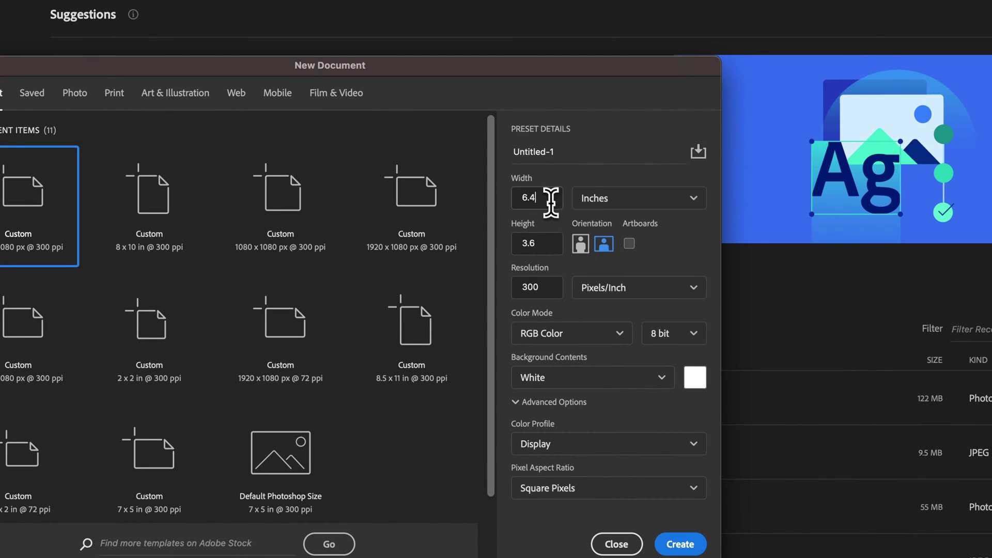
{"action": "type", "text": "5"}
{"action": "key", "text": "Tab"}
{"action": "type", "text": "7"}
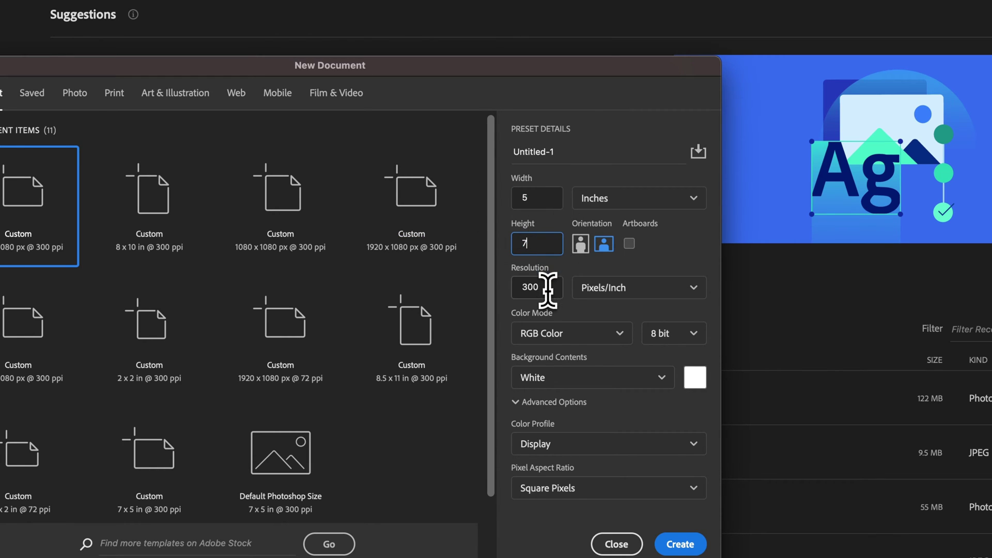
{"action": "left_click_drag", "start_coordinate": [544, 287], "coordinate": [523, 283]}
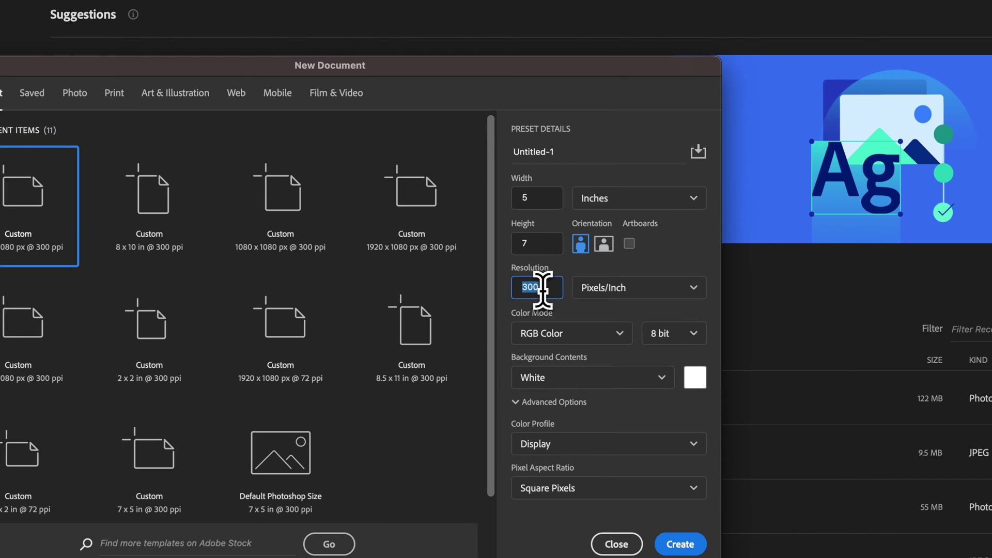
{"action": "left_click", "coordinate": [583, 345]}
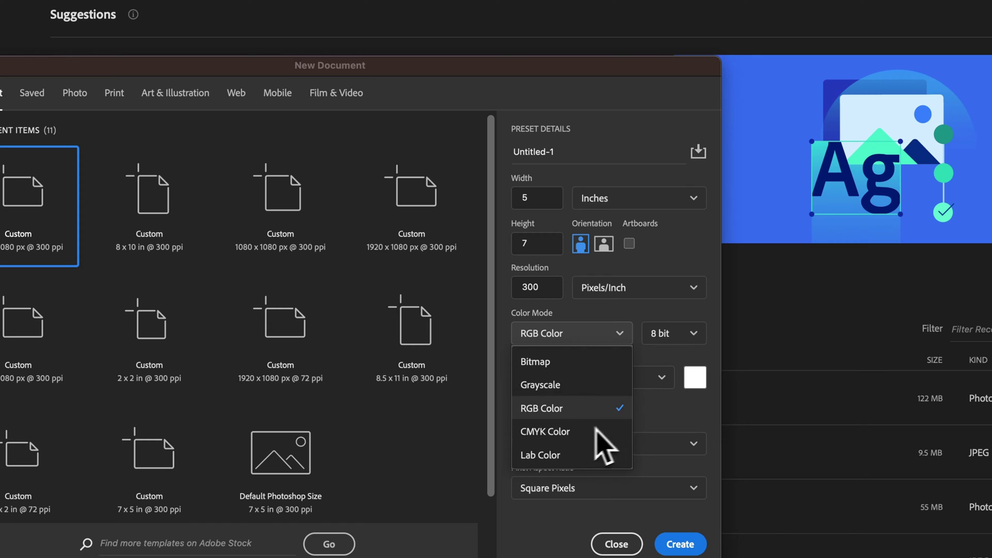
{"action": "left_click", "coordinate": [702, 408]}
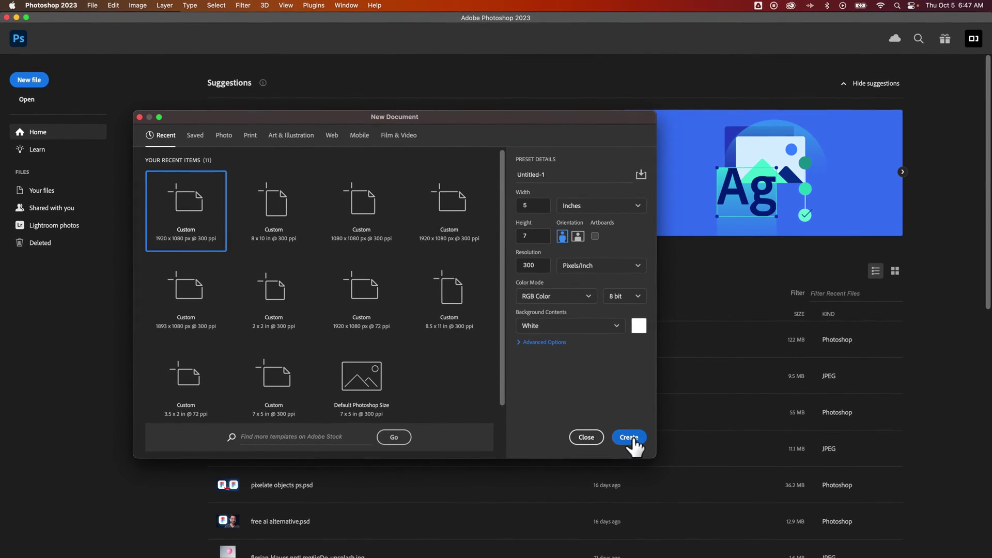
- Create the 1500 × 2100 px blank canvas and bring up the Downloads stack from the Dock
{"action": "left_click", "coordinate": [680, 544]}
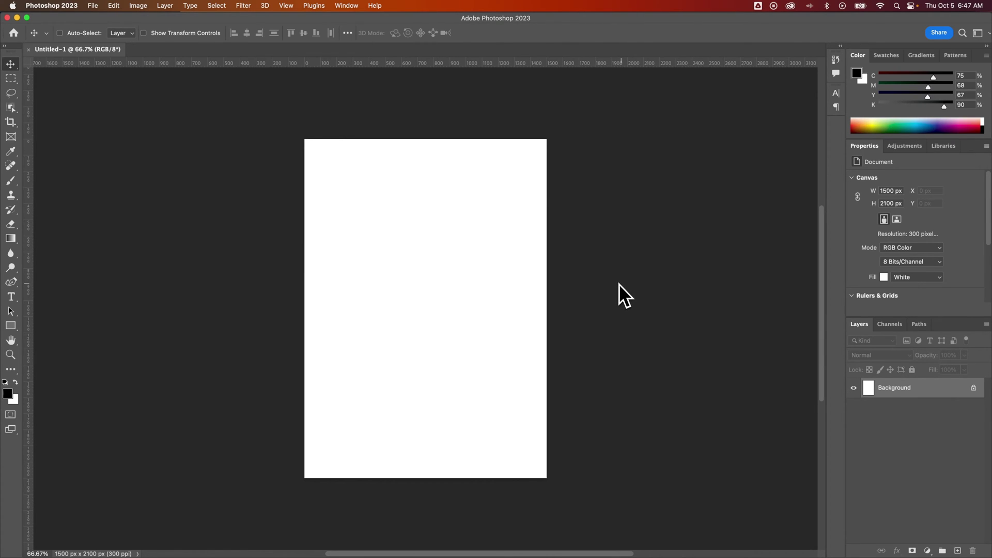
{"action": "mouse_move", "coordinate": [723, 552]}
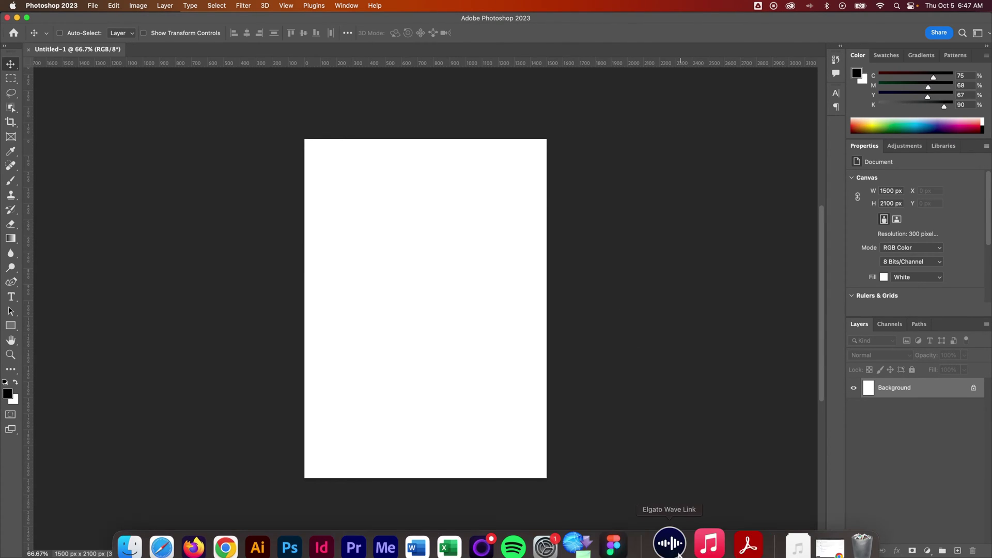
{"action": "left_click", "coordinate": [781, 532]}
- Drag the silas-schneider mountain JPEG from Finder's Downloads onto the Photoshop canvas
{"action": "left_click", "coordinate": [855, 109]}
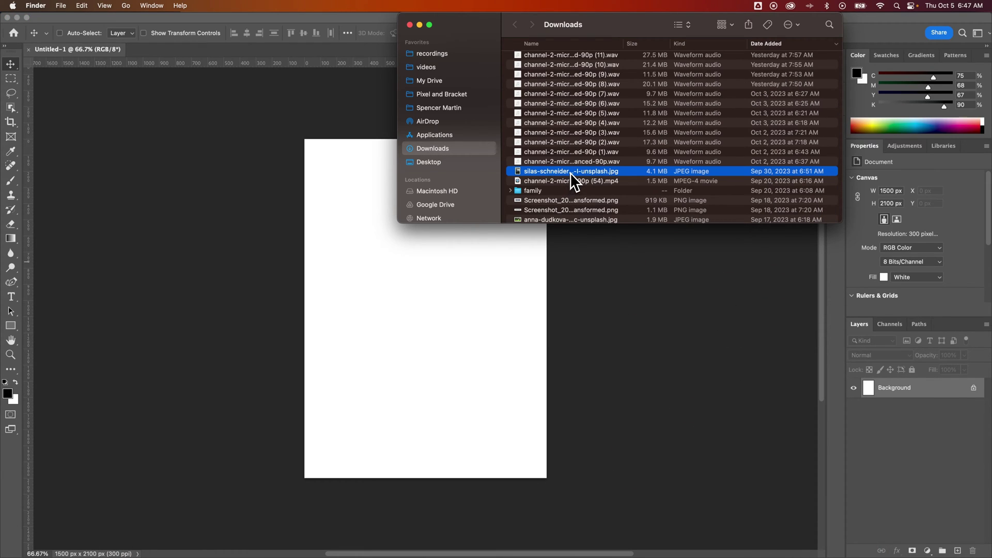
{"action": "left_click_drag", "start_coordinate": [571, 174], "coordinate": [355, 211]}
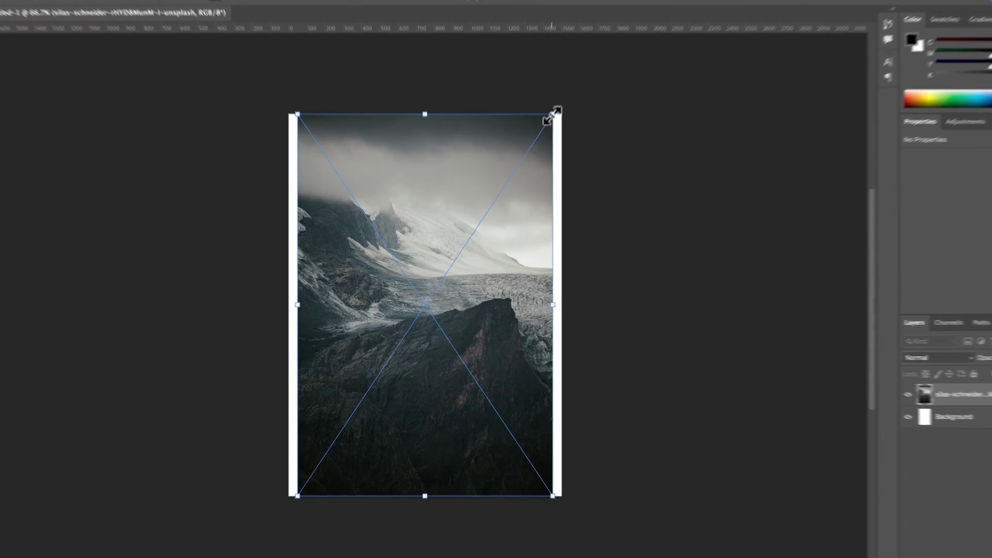
- Enlarge the placed mountain photo from its corner to cover the canvas and commit at 1526 × 2286 px
{"action": "left_click_drag", "start_coordinate": [552, 114], "coordinate": [578, 81]}
{"action": "left_click_drag", "start_coordinate": [598, 40], "coordinate": [587, 122]}
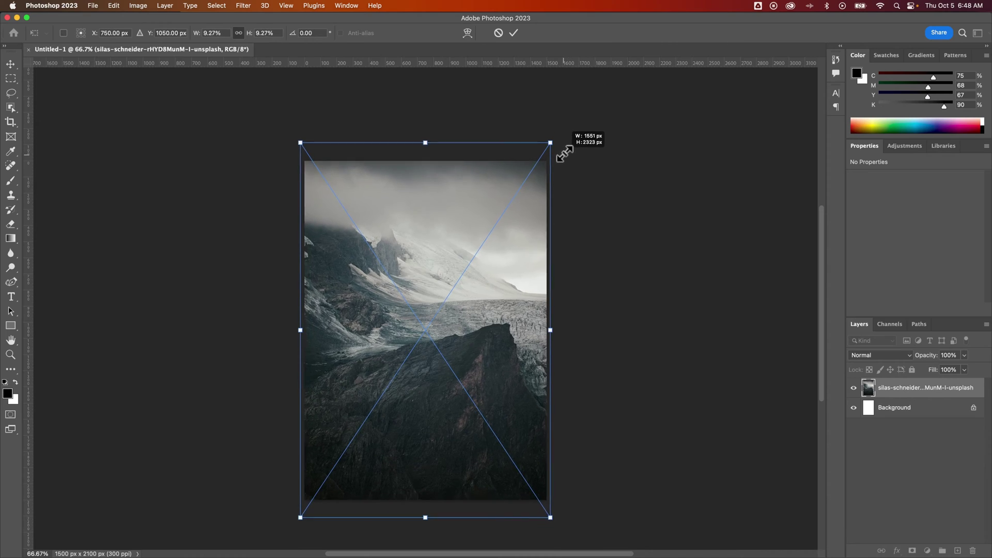
{"action": "mouse_move", "coordinate": [564, 154]}
{"action": "left_mouse_down"}
{"action": "mouse_move", "coordinate": [557, 164]}
{"action": "mouse_move", "coordinate": [611, 98]}
{"action": "mouse_move", "coordinate": [558, 163]}
{"action": "mouse_move", "coordinate": [577, 137]}
{"action": "mouse_move", "coordinate": [568, 161]}
{"action": "left_mouse_up"}
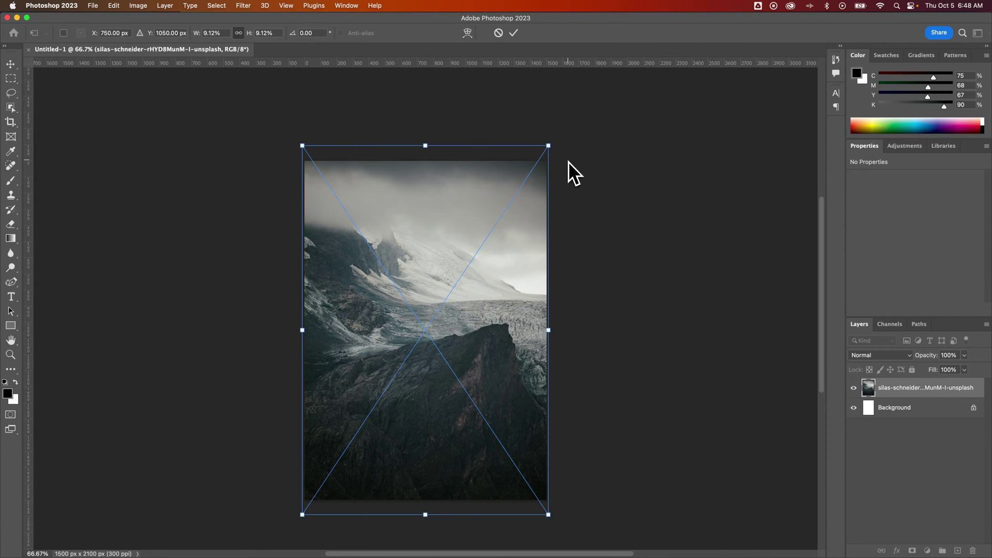
{"action": "key", "text": "Return"}
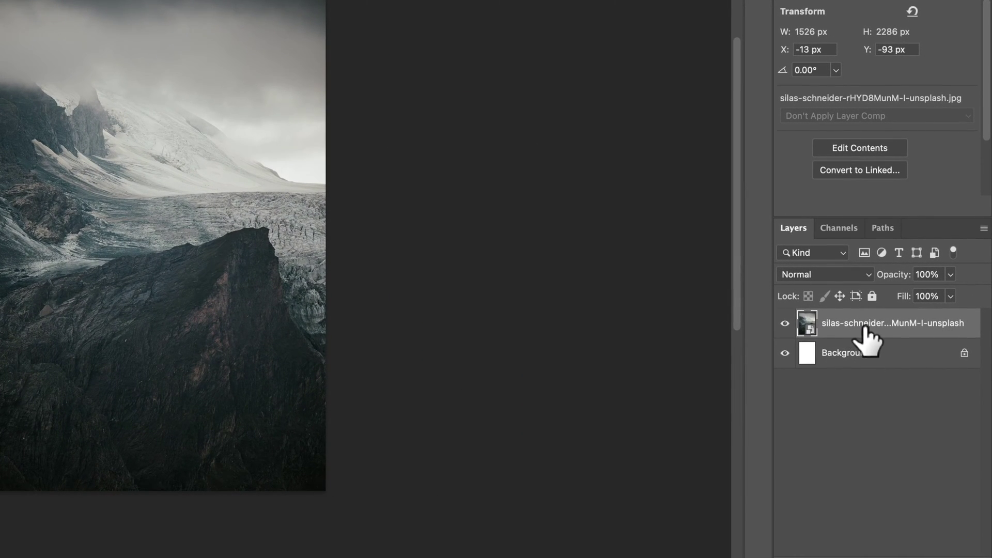
- Hide and reshow the mountain photo layer to check the canvas beneath
{"action": "left_click", "coordinate": [785, 324]}
{"action": "left_click", "coordinate": [785, 324]}
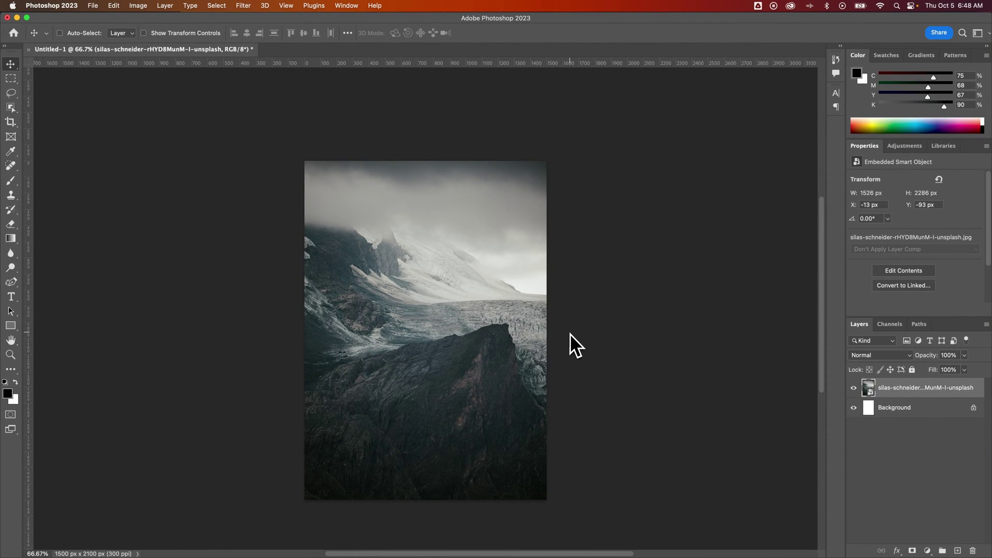
{"action": "key", "text": "super"}
- Free-transform the photo to 1572 × 2356 px at position -36, -193 and commit
{"action": "key", "text": "super+t"}
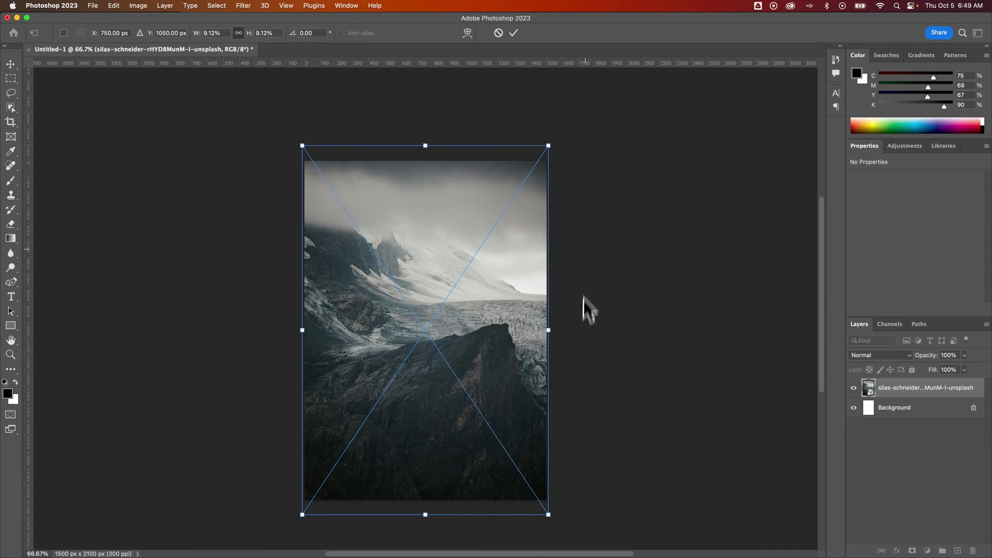
{"action": "left_click_drag", "start_coordinate": [548, 146], "coordinate": [577, 139]}
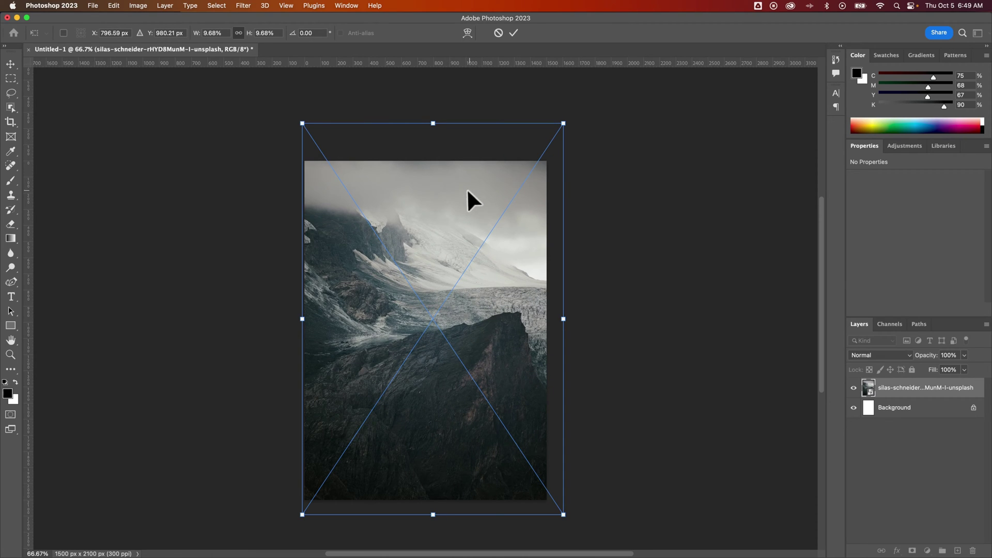
{"action": "left_click_drag", "start_coordinate": [476, 185], "coordinate": [473, 207]}
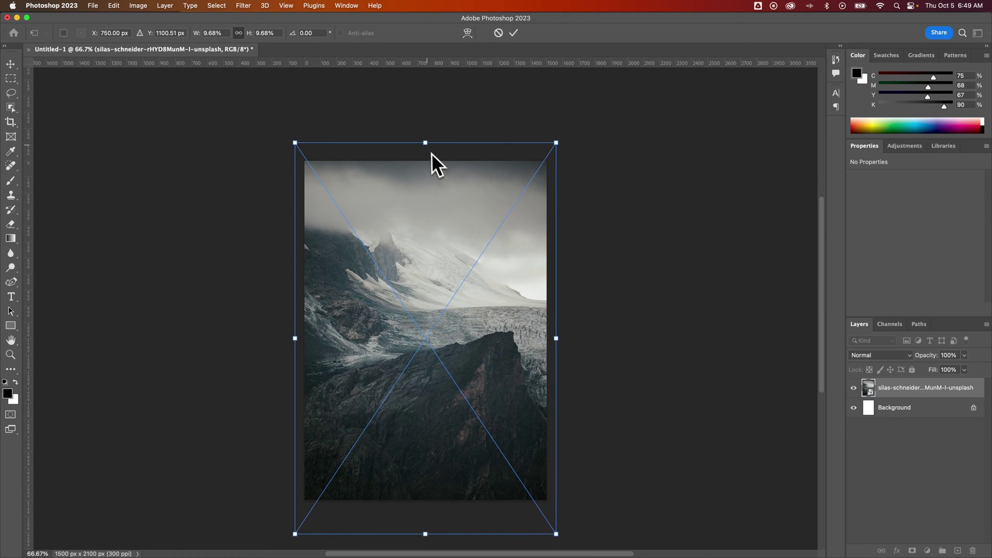
{"action": "left_click_drag", "start_coordinate": [427, 145], "coordinate": [426, 156]}
{"action": "left_click_drag", "start_coordinate": [471, 306], "coordinate": [470, 279]}
{"action": "left_click_drag", "start_coordinate": [518, 336], "coordinate": [515, 323]}
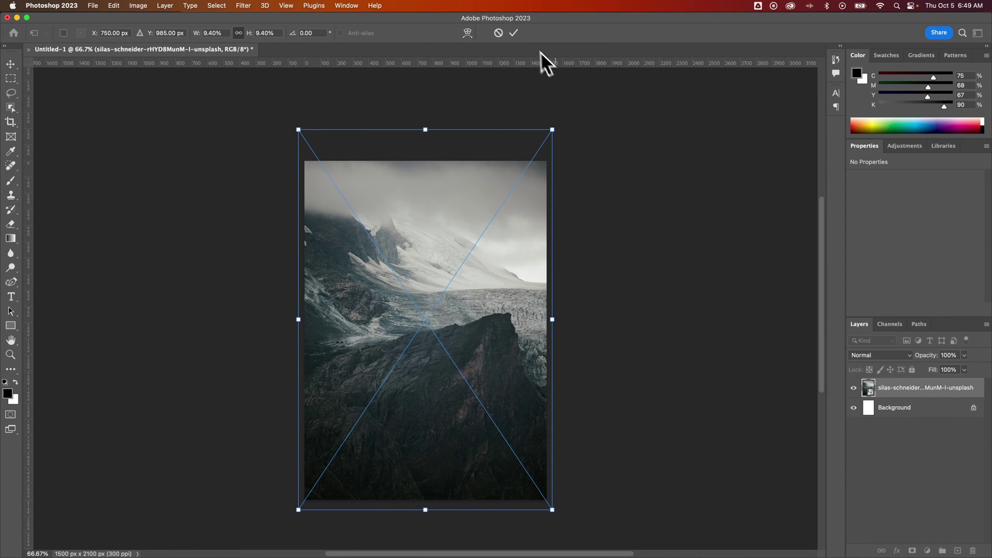
{"action": "left_click", "coordinate": [513, 33]}
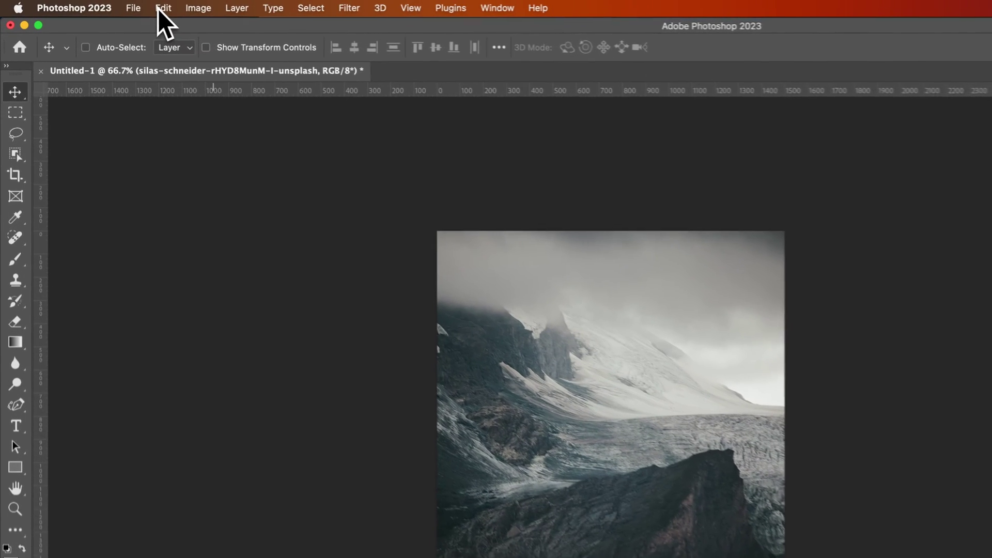
- Reapply Free Transform from the Edit menu and commit the photo at 1572 × 2356 px
{"action": "left_click", "coordinate": [113, 6]}
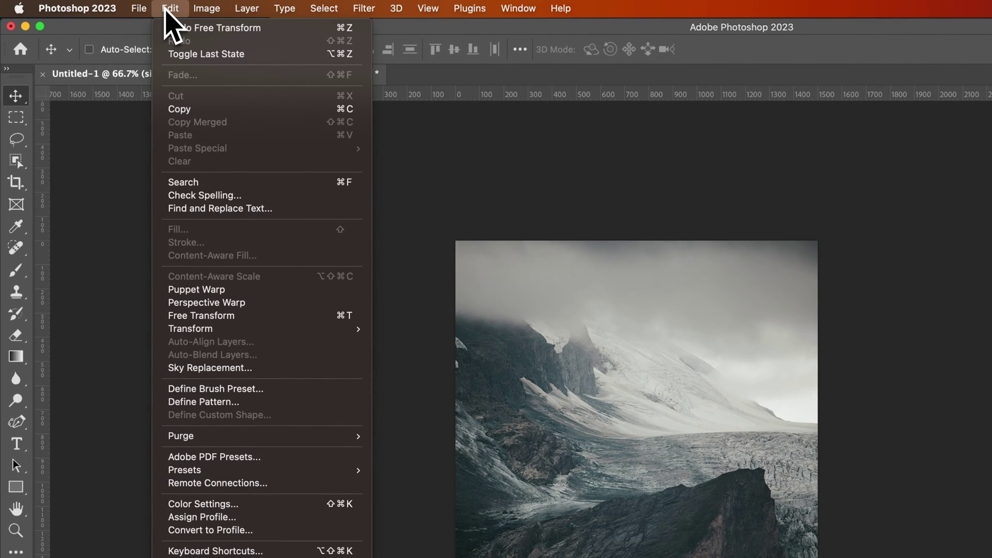
{"action": "left_click", "coordinate": [251, 316]}
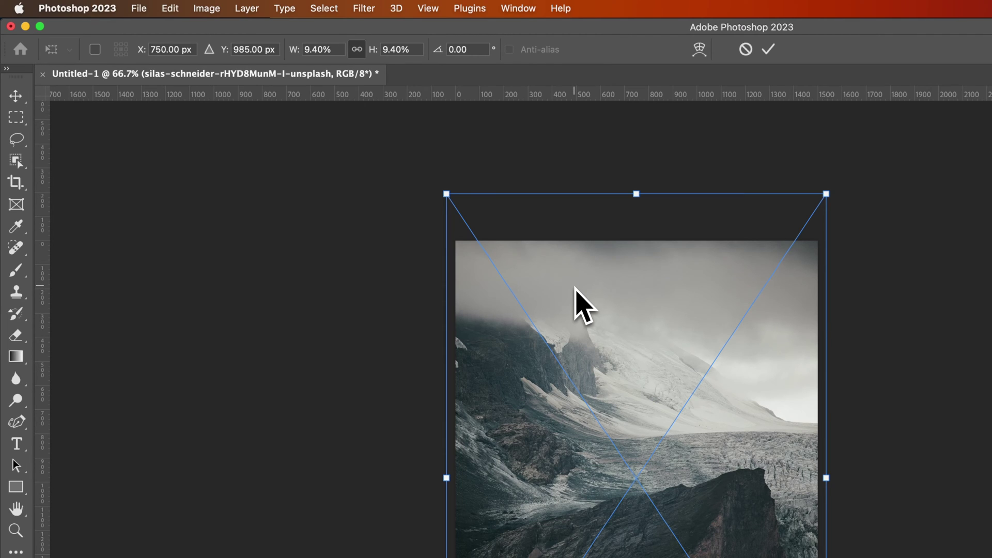
{"action": "key", "text": "Return"}
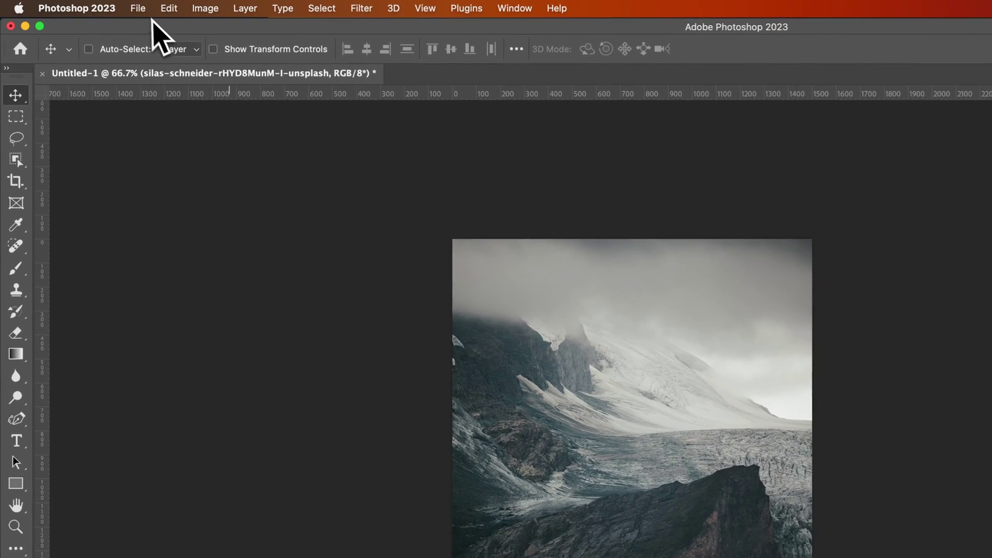
{"action": "left_click", "coordinate": [141, 11]}
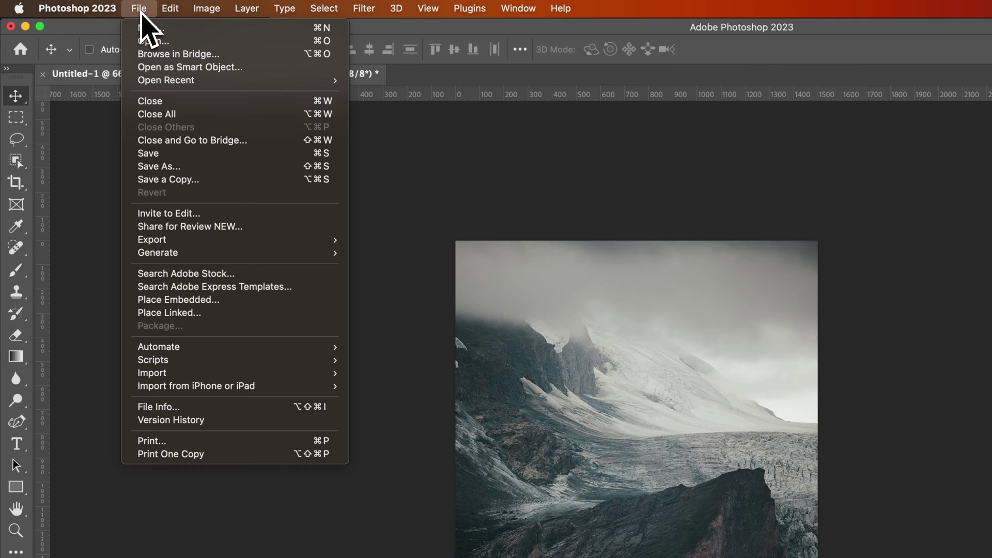
{"action": "left_click", "coordinate": [173, 166]}
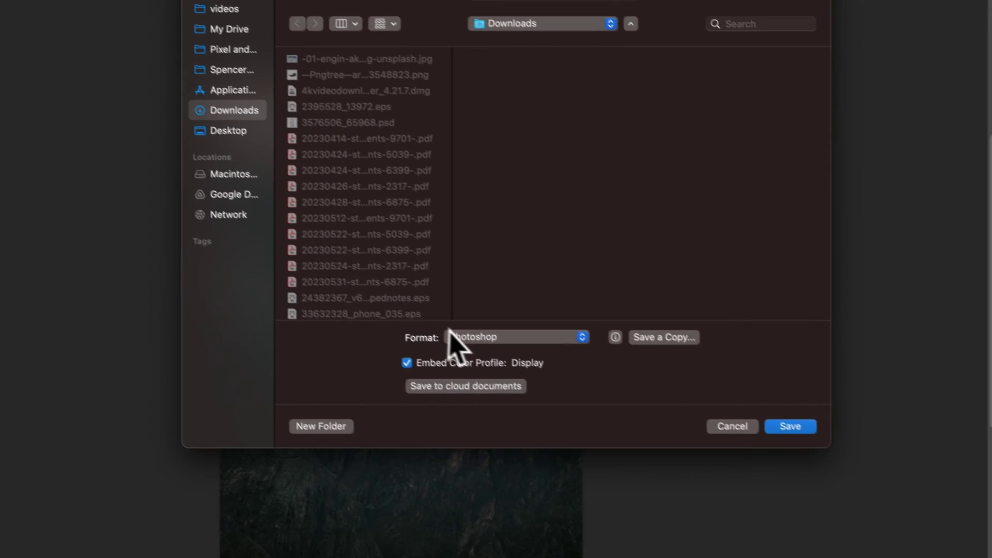
{"action": "left_click", "coordinate": [702, 497]}
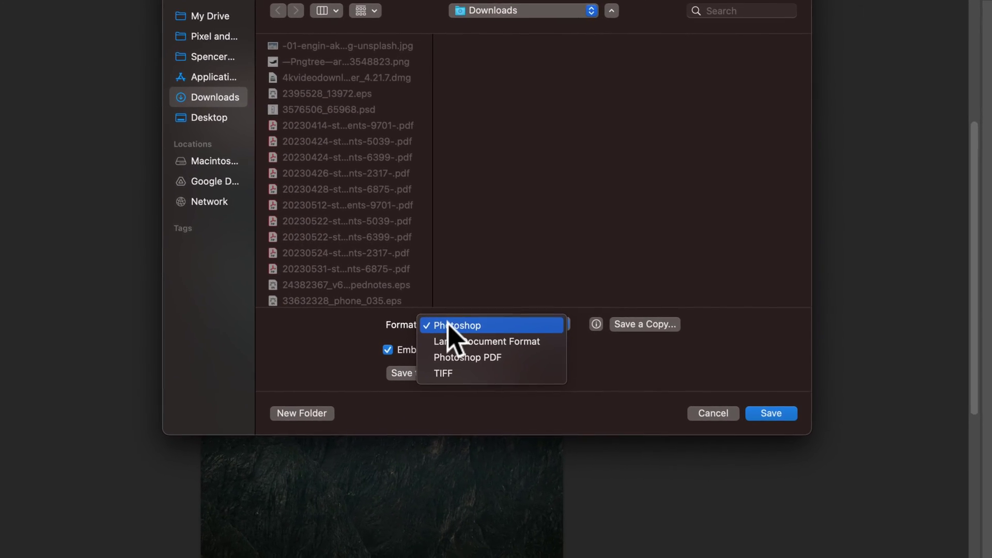
{"action": "left_click", "coordinate": [478, 358]}
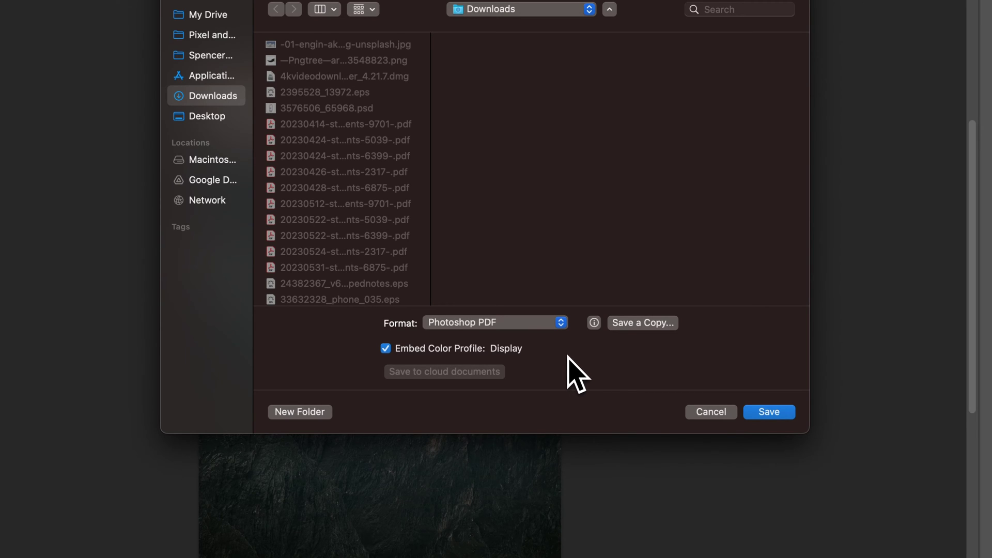
{"action": "left_click", "coordinate": [640, 324]}
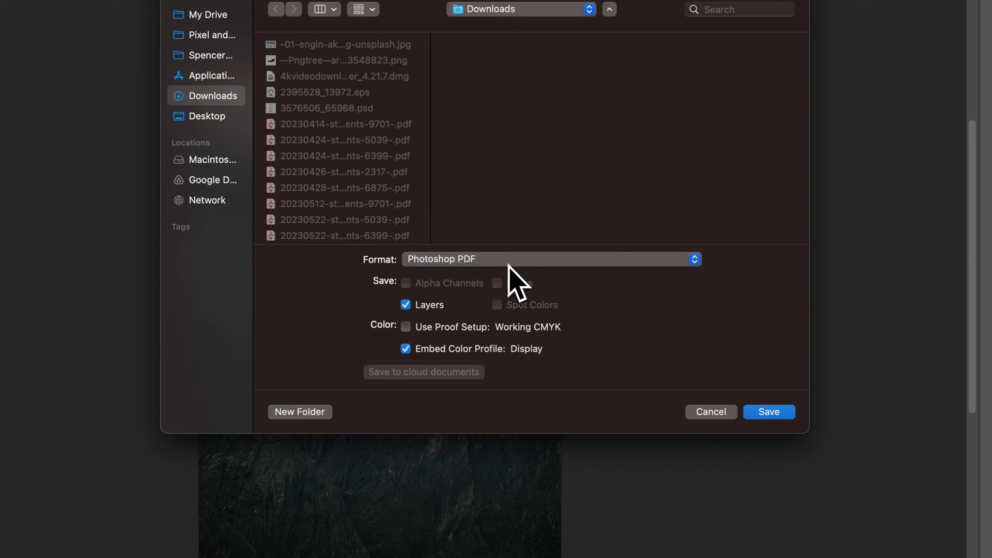
{"action": "left_click", "coordinate": [509, 264]}
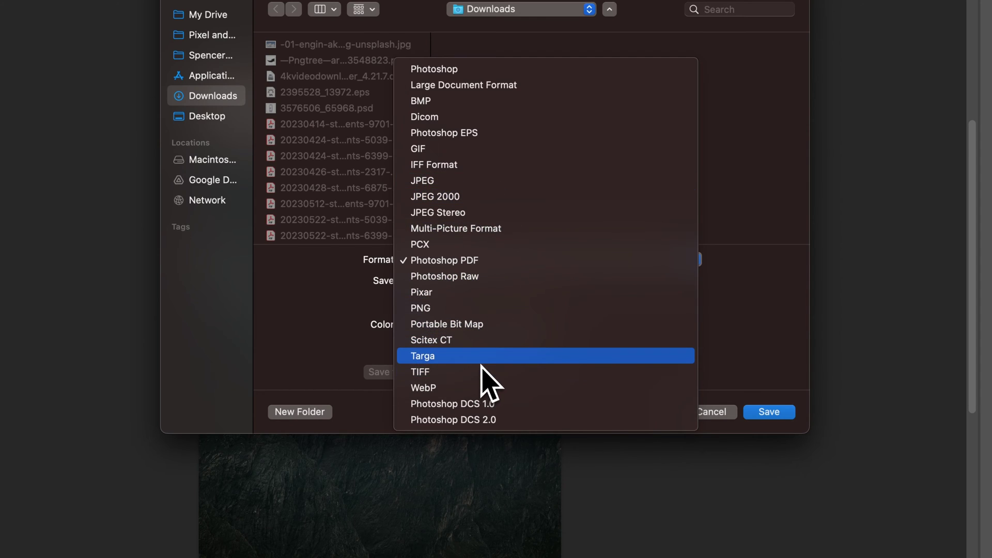
{"action": "left_click", "coordinate": [465, 182]}
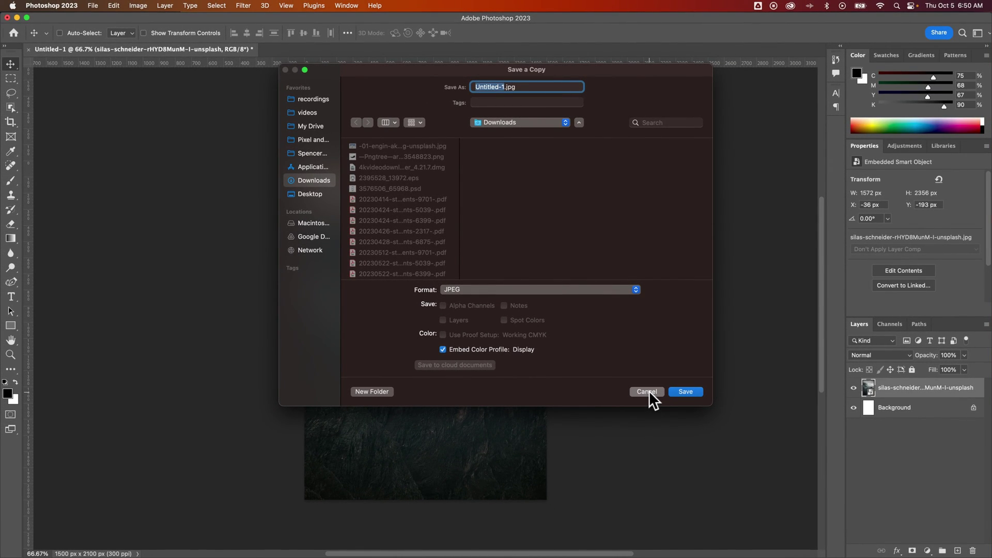
{"action": "left_click", "coordinate": [649, 391]}
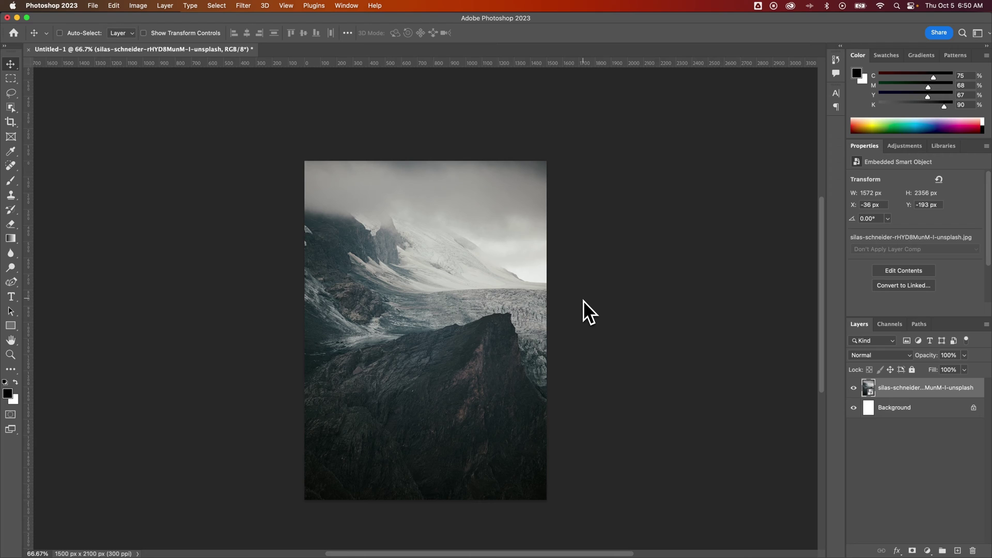
- Print the photo at 100% actual size, centred on the page, on the EPSON XP-960
{"action": "left_click", "coordinate": [93, 6]}
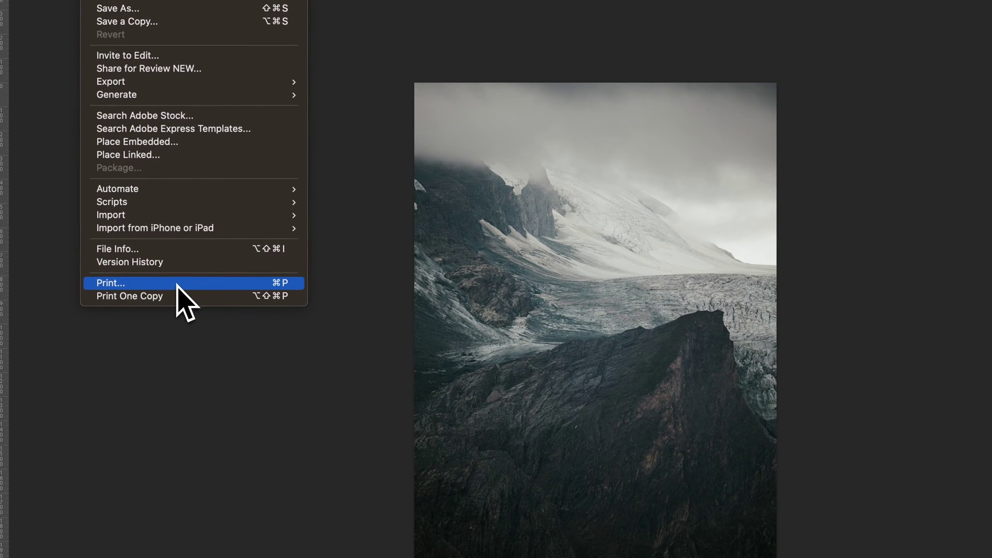
{"action": "left_click", "coordinate": [178, 286]}
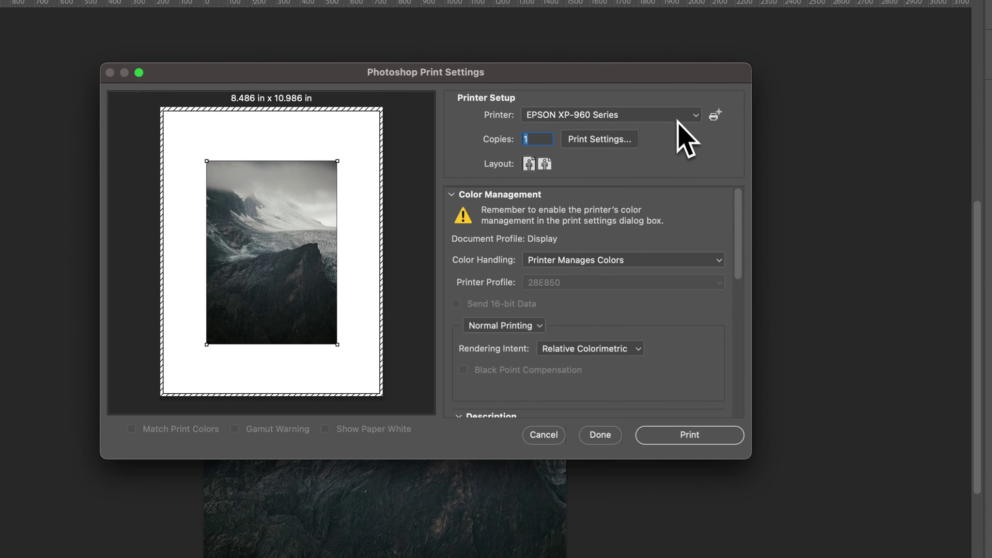
{"action": "left_click_drag", "start_coordinate": [739, 216], "coordinate": [733, 360]}
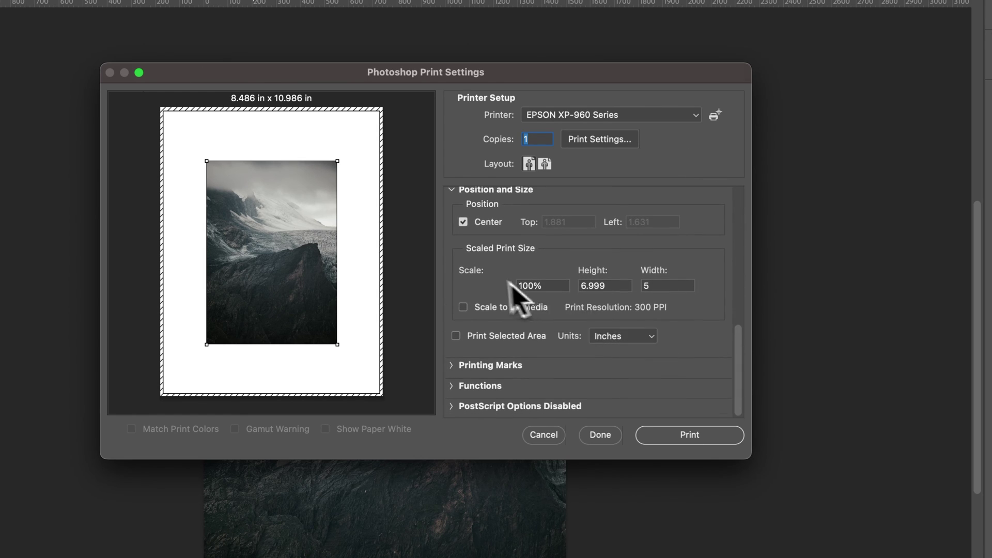
{"action": "left_click", "coordinate": [463, 308]}
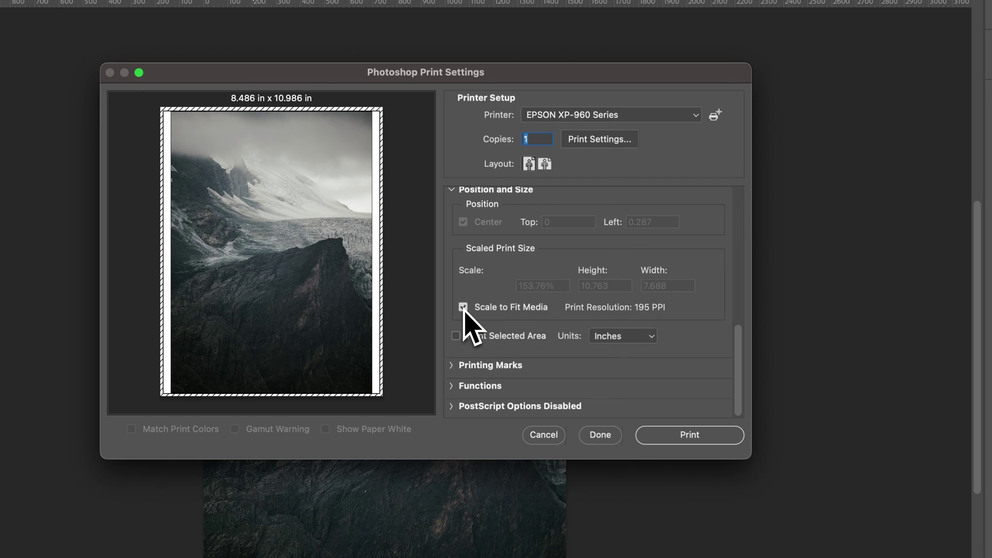
{"action": "left_click", "coordinate": [463, 307]}
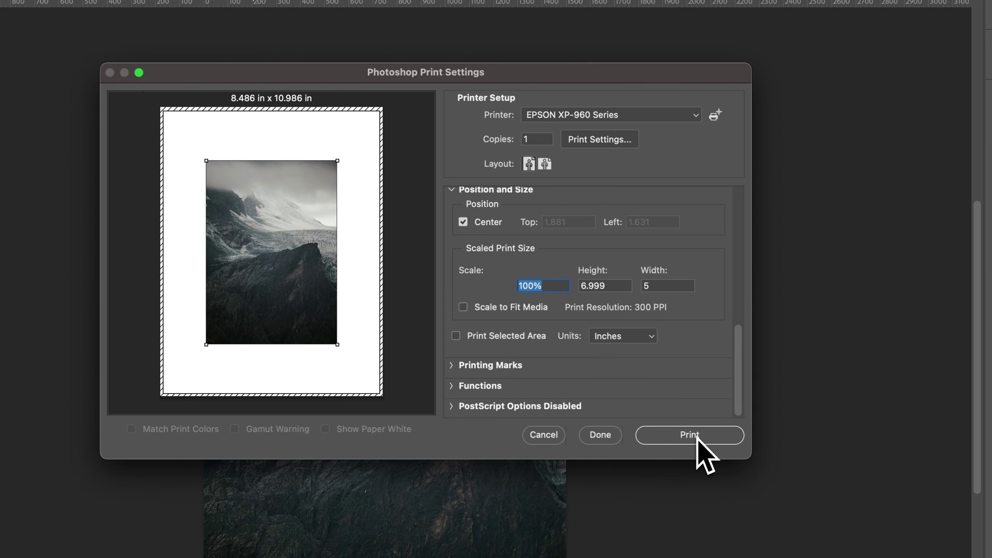
{"action": "left_click", "coordinate": [540, 437]}
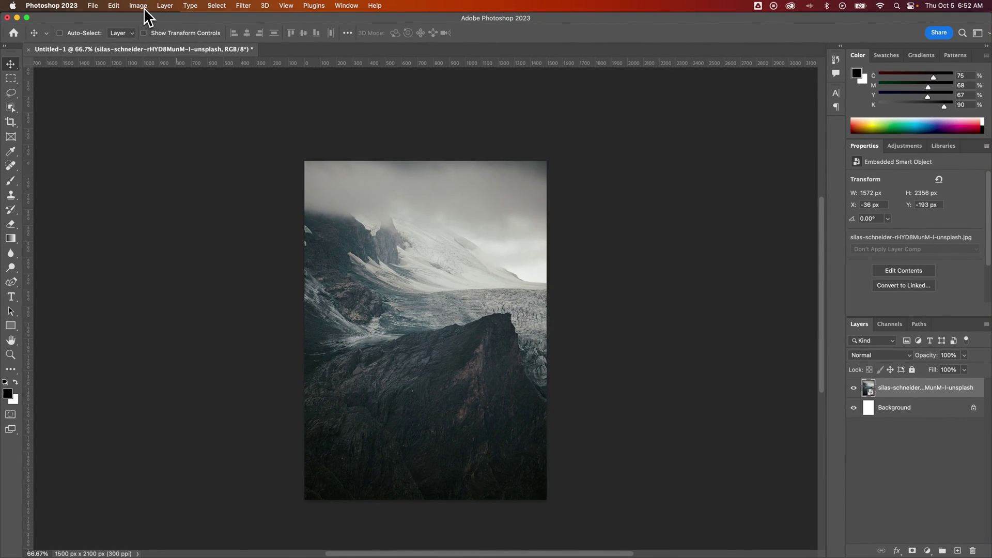
{"action": "left_click", "coordinate": [143, 9]}
{"action": "mouse_move", "coordinate": [148, 21]}
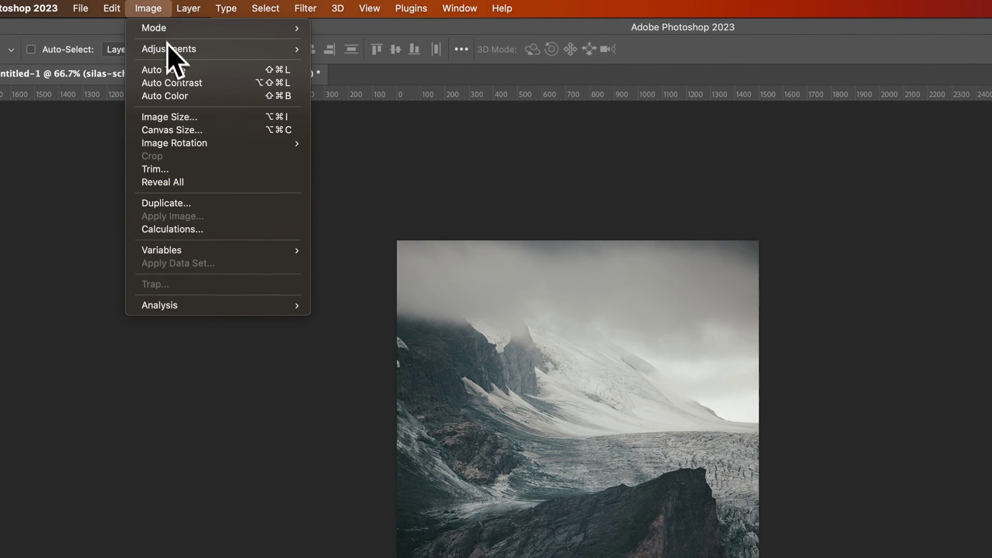
{"action": "left_click", "coordinate": [184, 118]}
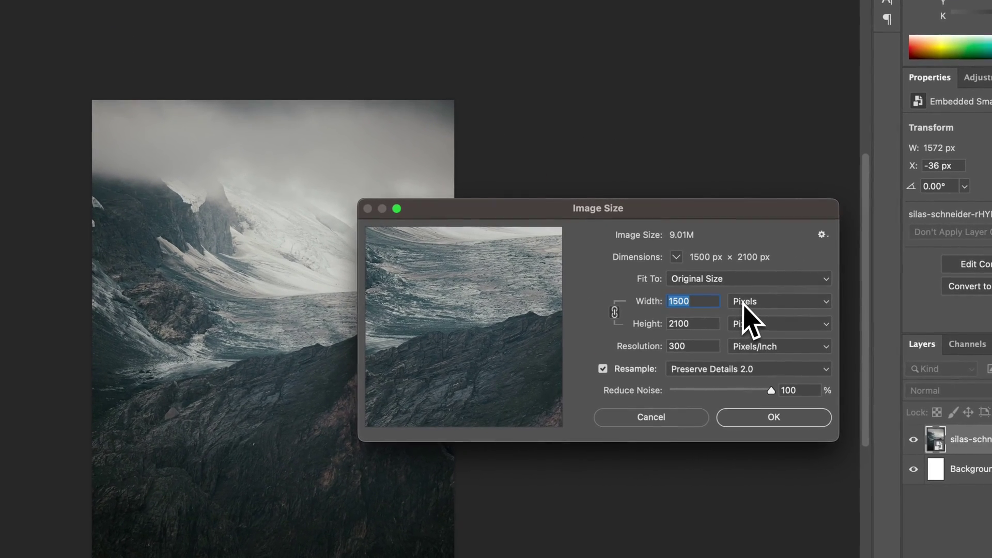
{"action": "left_click", "coordinate": [744, 301]}
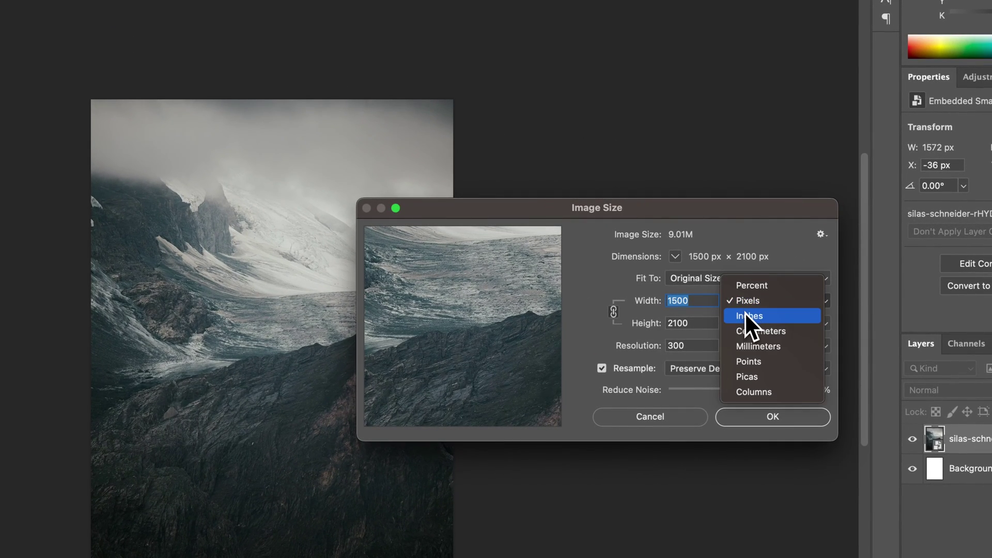
{"action": "left_click", "coordinate": [749, 315]}
{"action": "key", "text": "Tab"}
{"action": "key", "text": "Tab"}
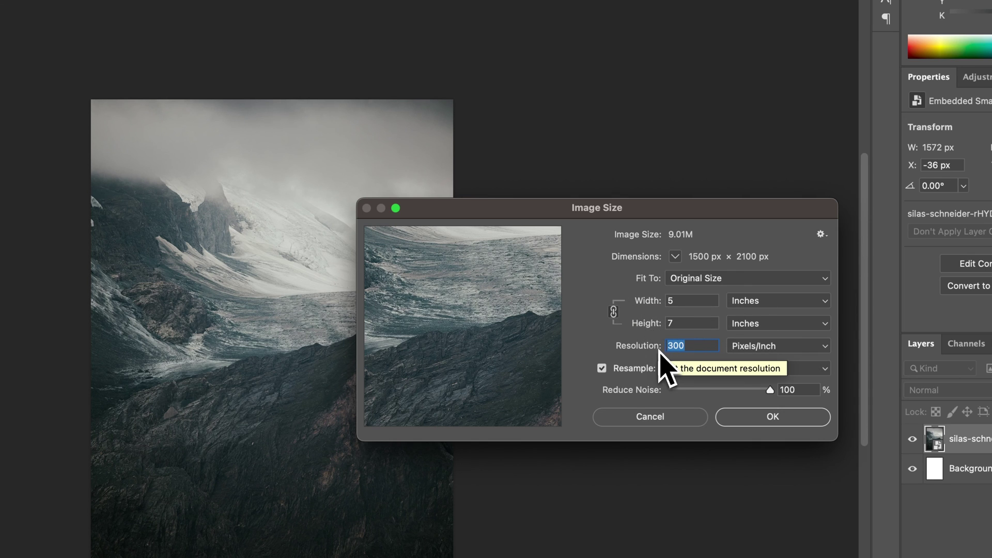
{"action": "left_click", "coordinate": [649, 416]}
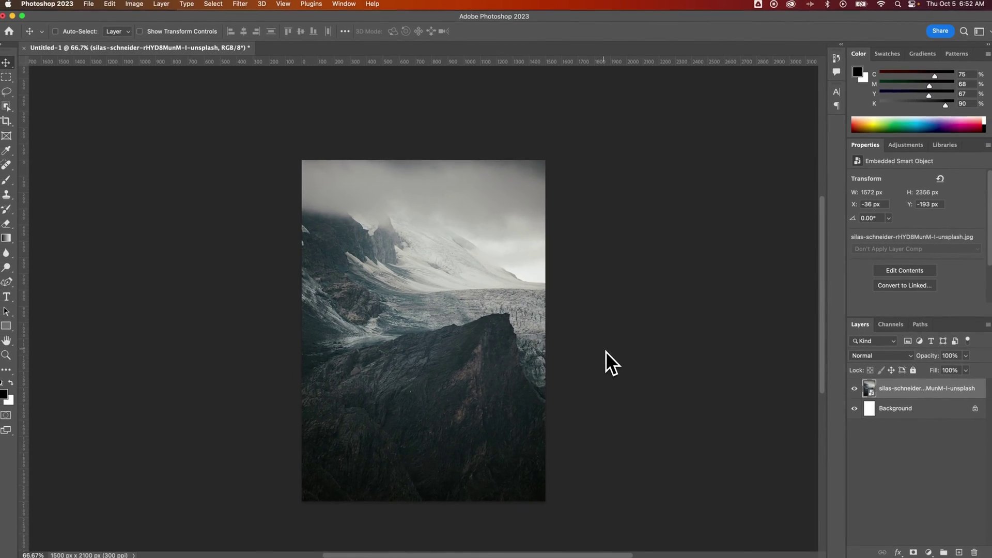